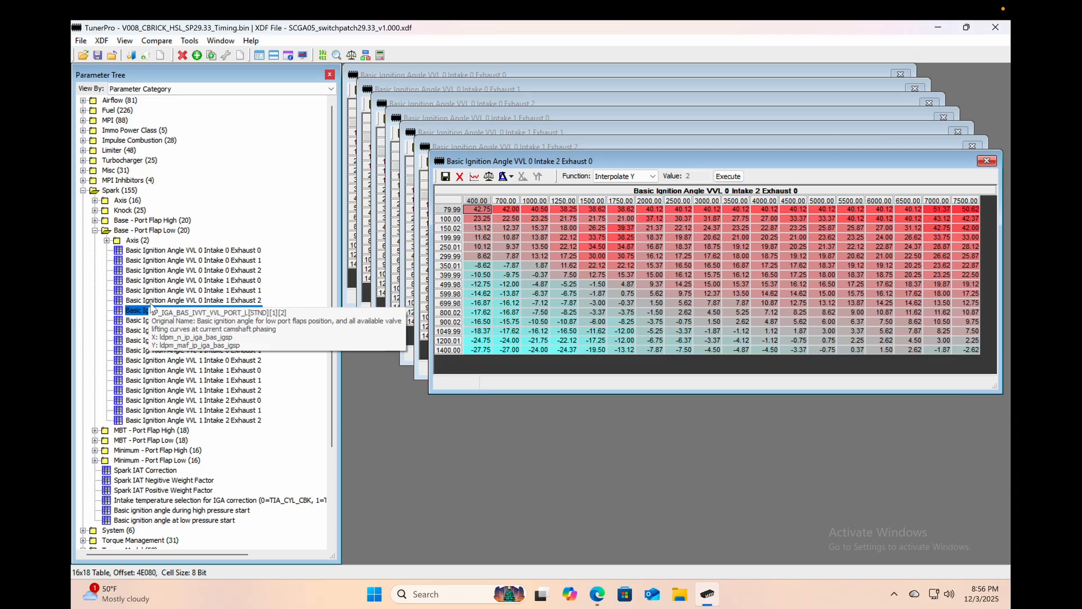
# Review the Spark modifier table of Map Slot 1 under Map Switching, and close it.
pyautogui.scroll(-4, 152, 310)
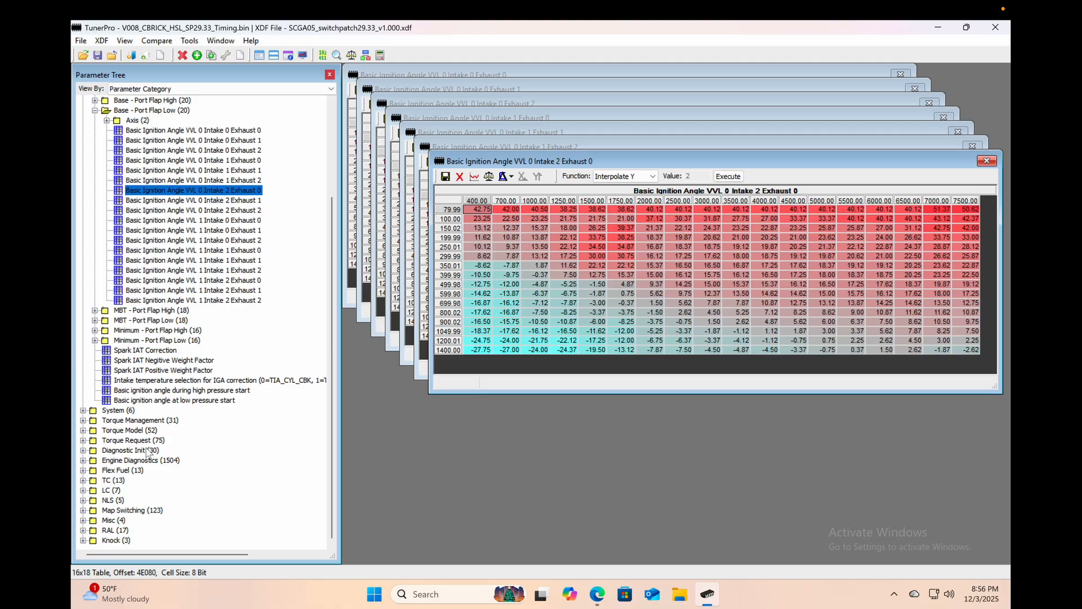
pyautogui.doubleClick(123, 511)
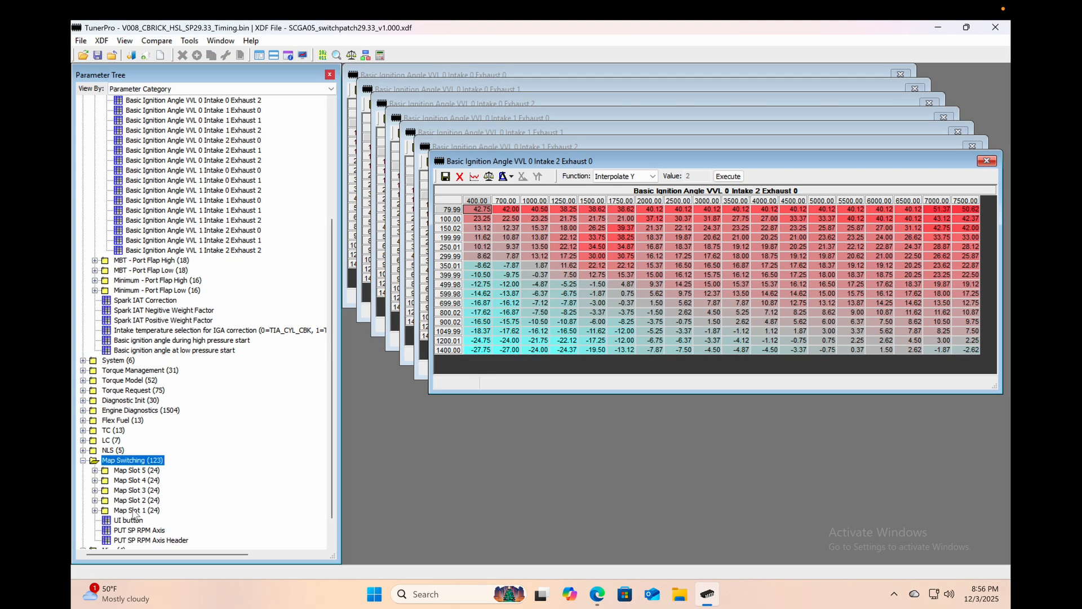
pyautogui.doubleClick(134, 510)
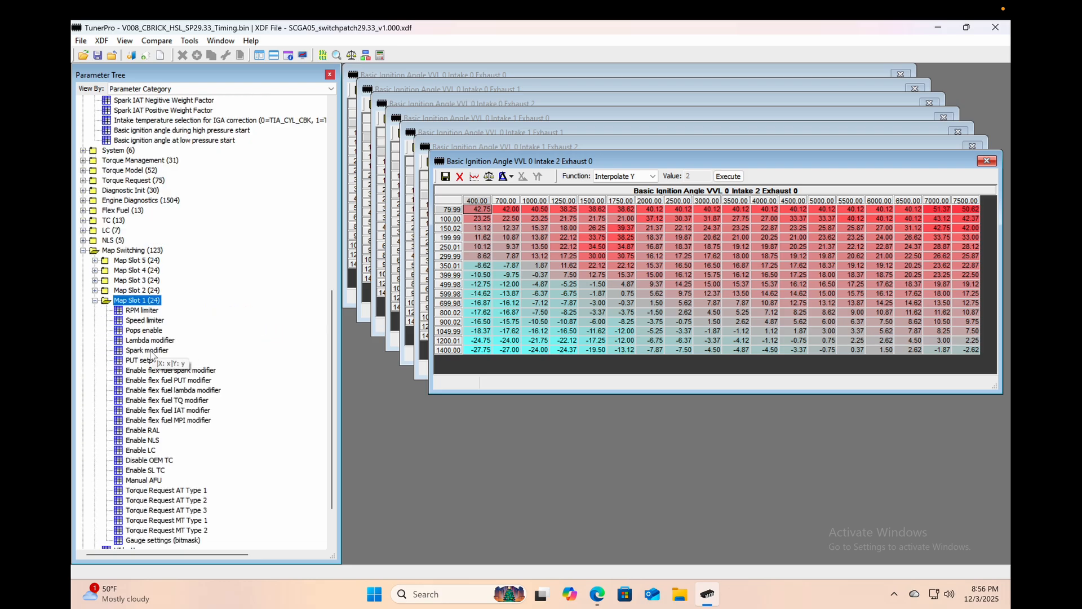
pyautogui.doubleClick(148, 351)
pyautogui.moveTo(729, 161); pyautogui.dragTo(664, 278)
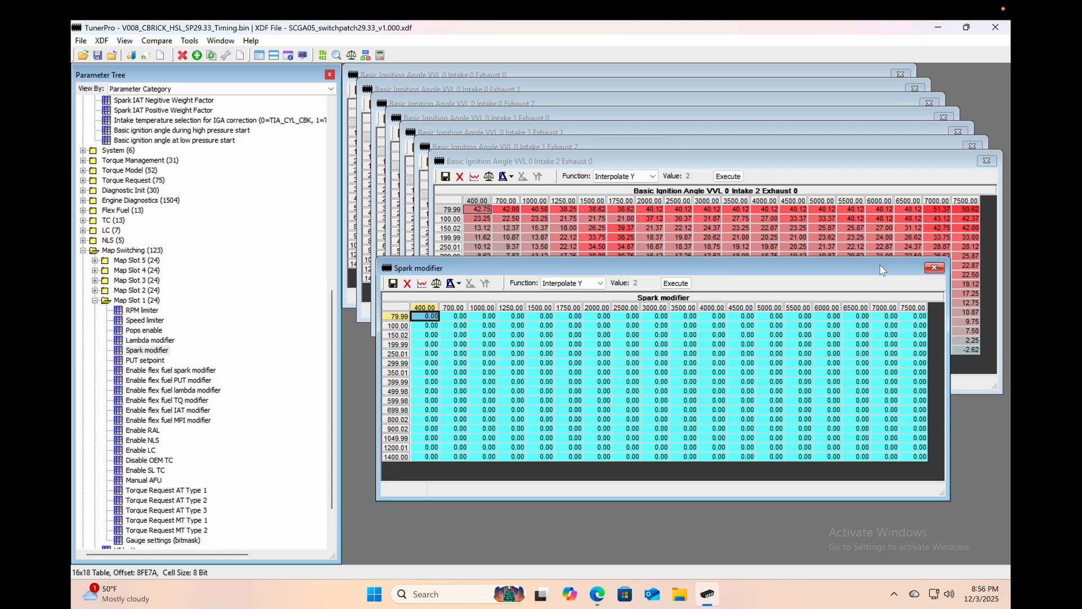
pyautogui.click(934, 267)
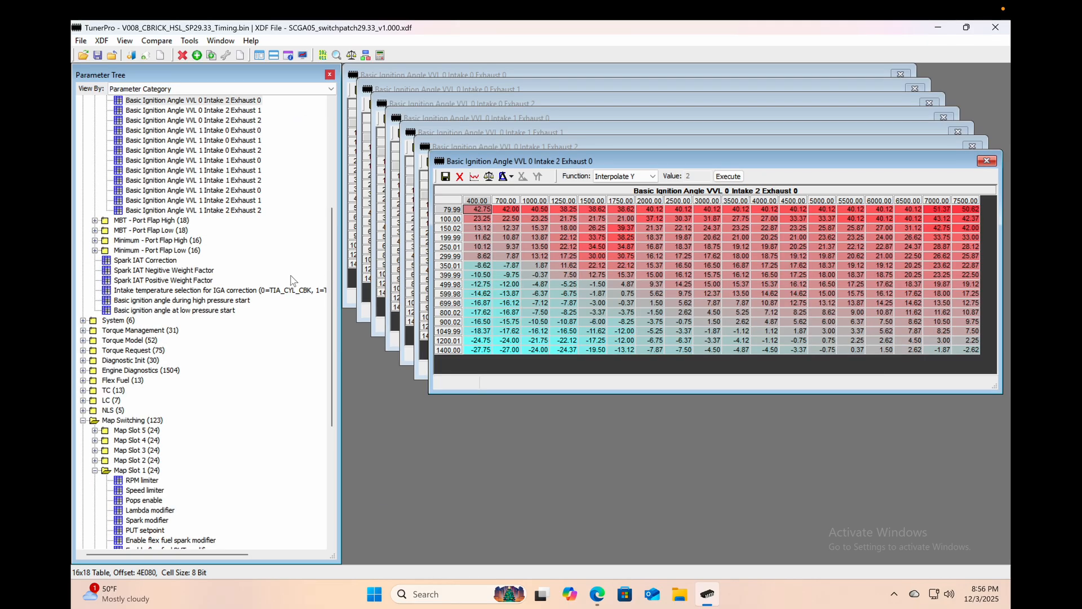
# In the Spark IAT Correction table, set all cells in the -30.00 to 30.00 rows to 0 and save the table.
pyautogui.scroll(7, 242, 275)
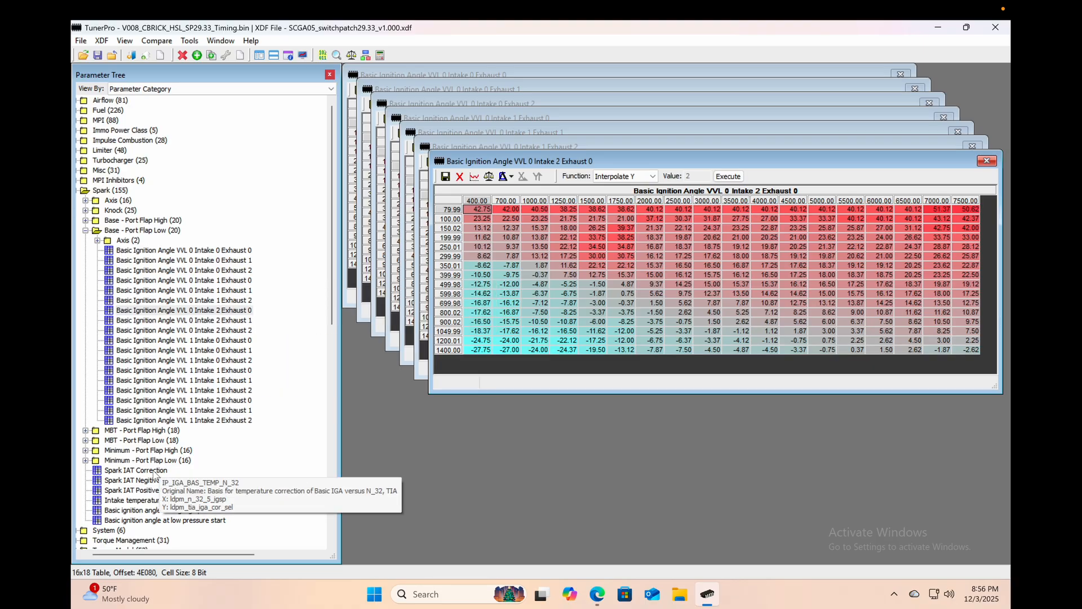
pyautogui.doubleClick(153, 471)
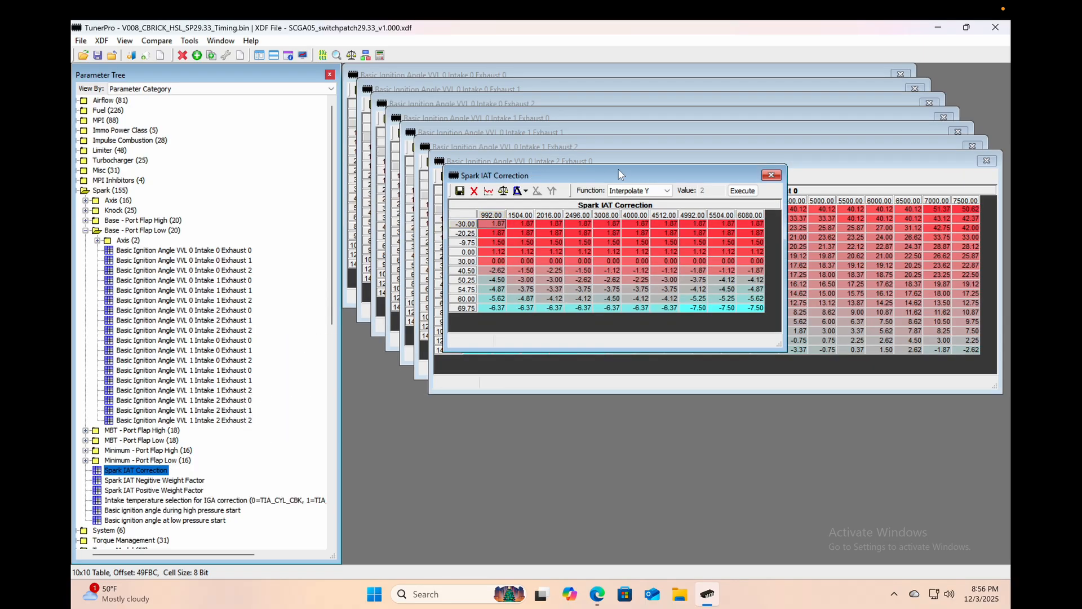
pyautogui.moveTo(619, 170); pyautogui.dragTo(568, 280)
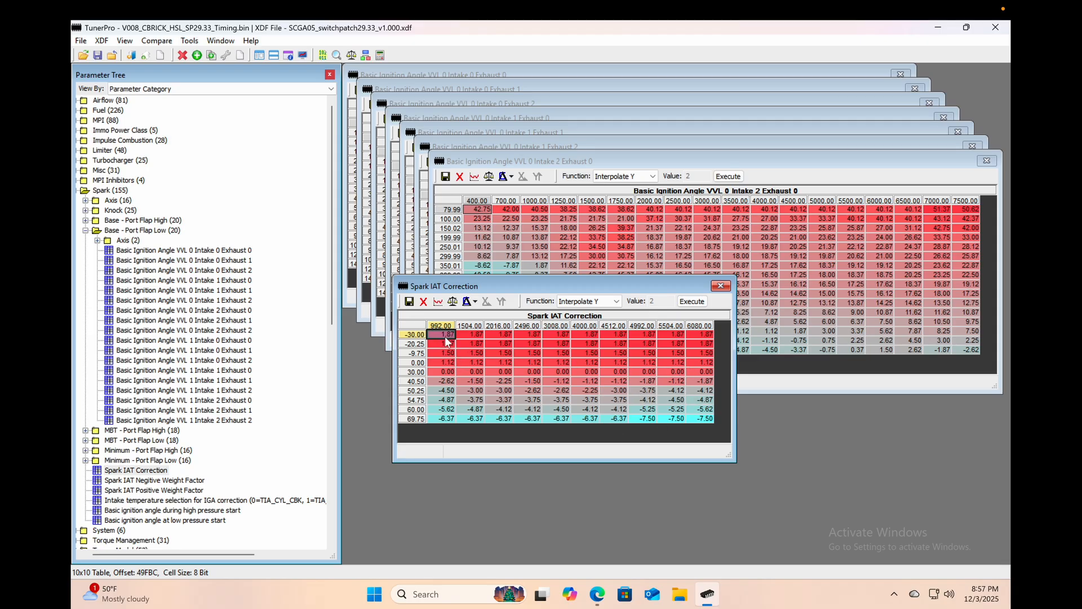
pyautogui.moveTo(445, 334); pyautogui.dragTo(699, 373)
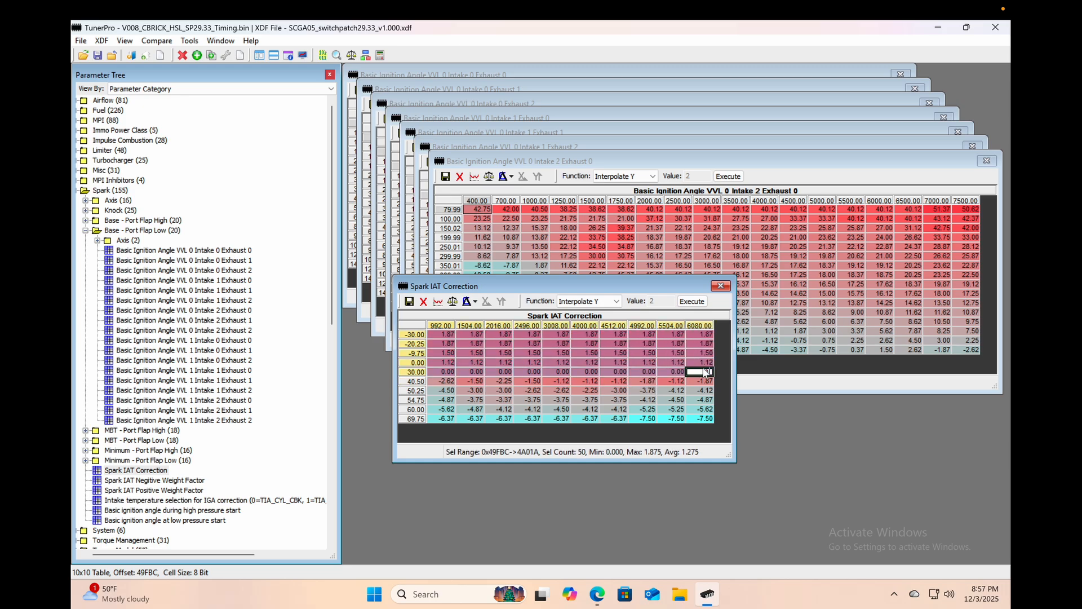
pyautogui.press('Return')
pyautogui.click(564, 353)
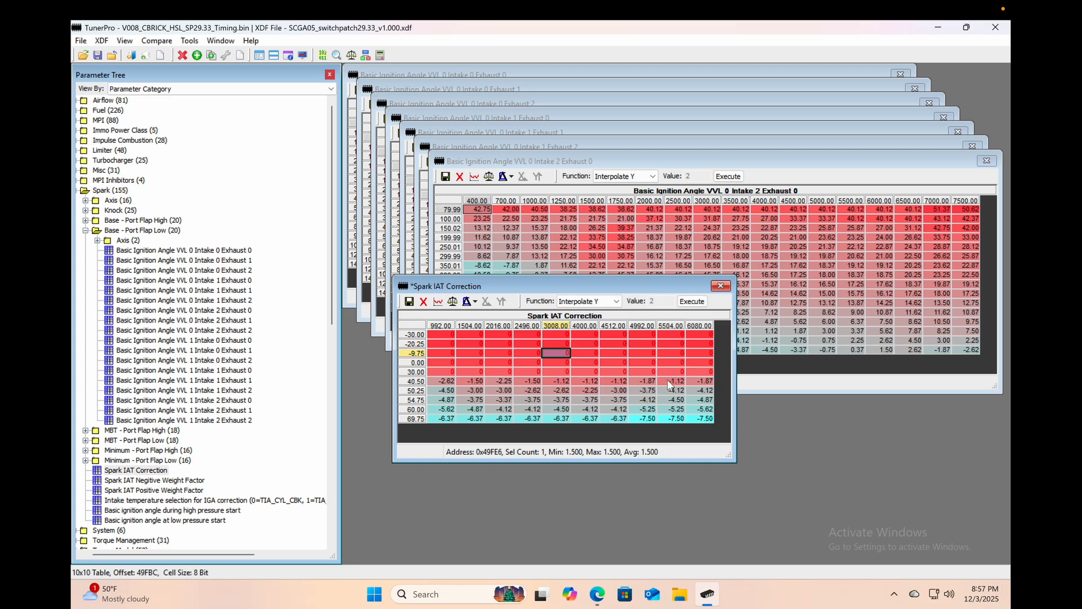
pyautogui.click(410, 303)
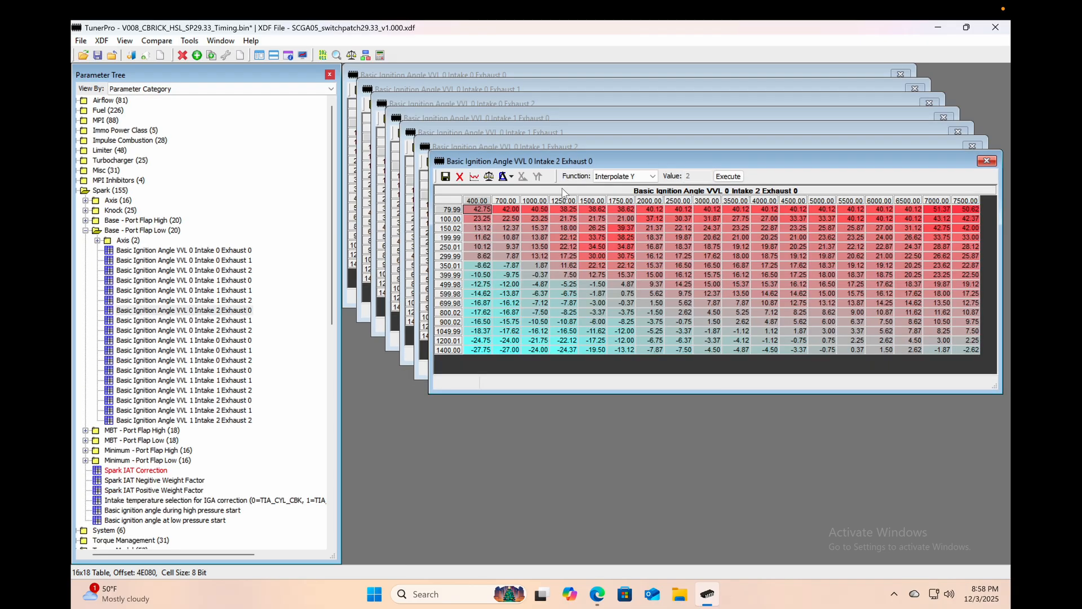
# Close all open Basic Ignition Angle tables and collapse the Base - Port Flap Low category.
pyautogui.click(987, 161)
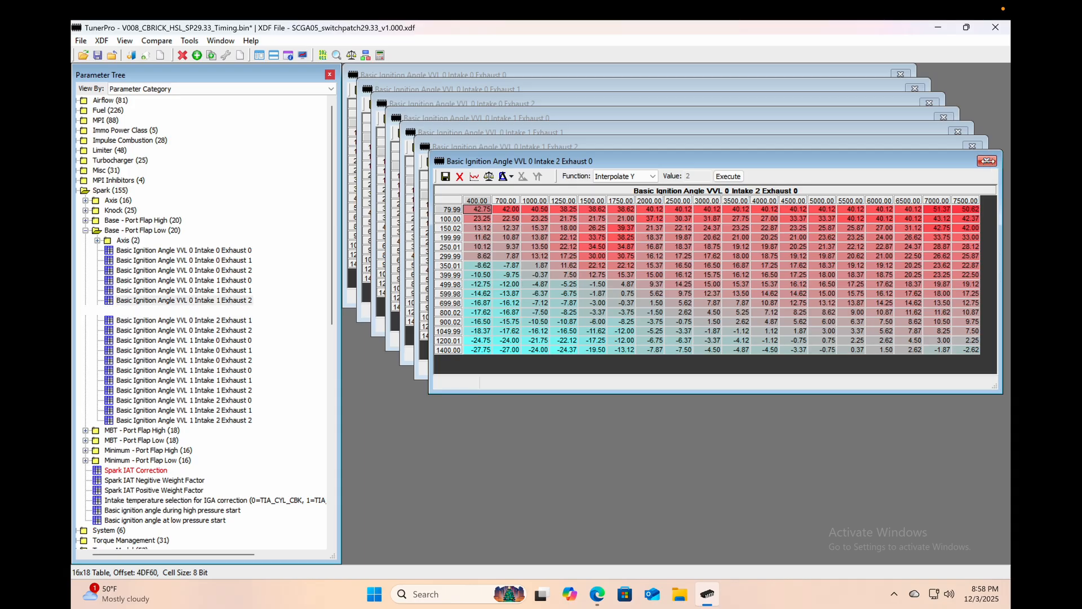
pyautogui.click(976, 149)
pyautogui.click(960, 136)
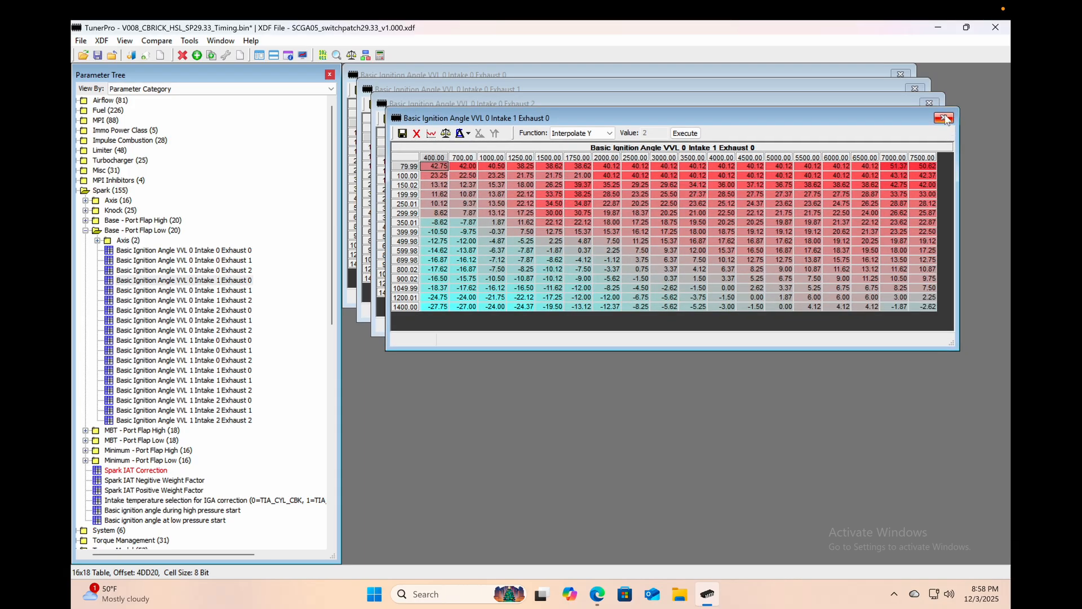
pyautogui.click(946, 121)
pyautogui.click(930, 103)
pyautogui.click(915, 88)
pyautogui.click(901, 74)
pyautogui.click(85, 230)
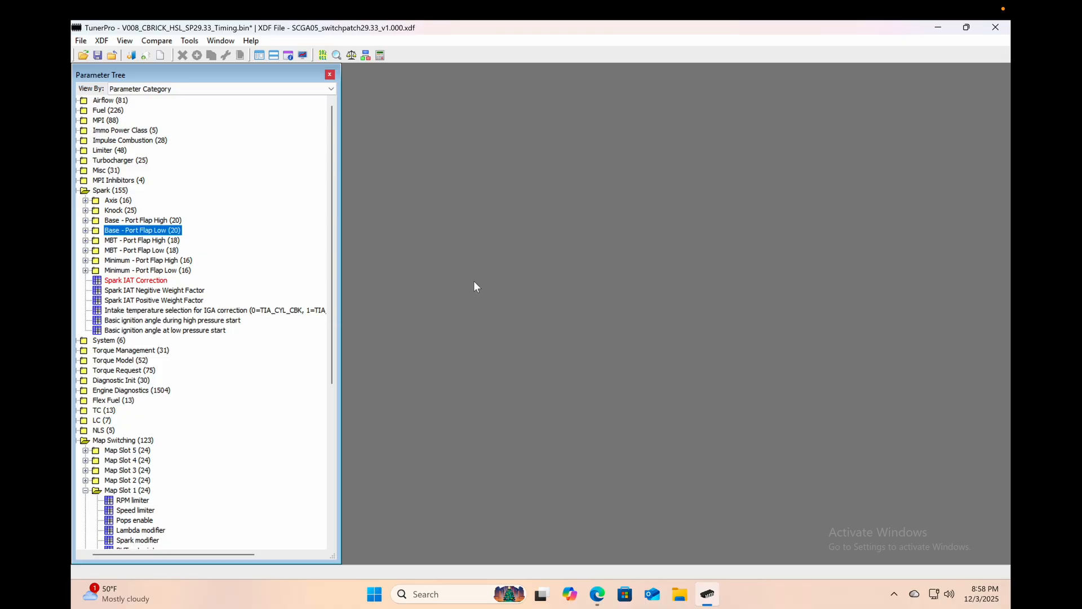
# Load the recently used definition file SCGA05.ALL.xdf.
pyautogui.click(102, 43)
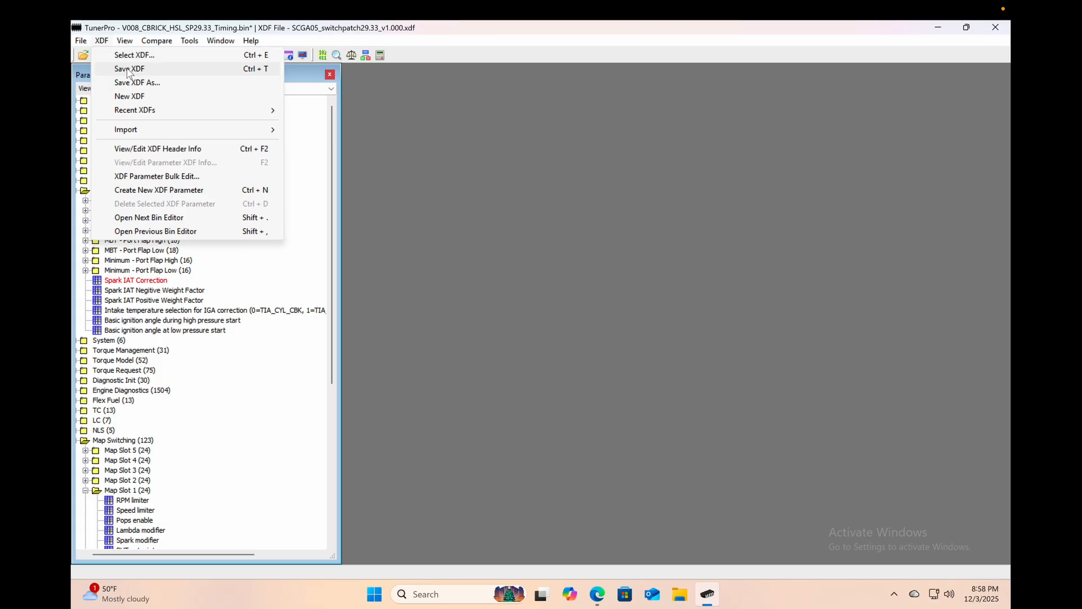
pyautogui.moveTo(158, 113)
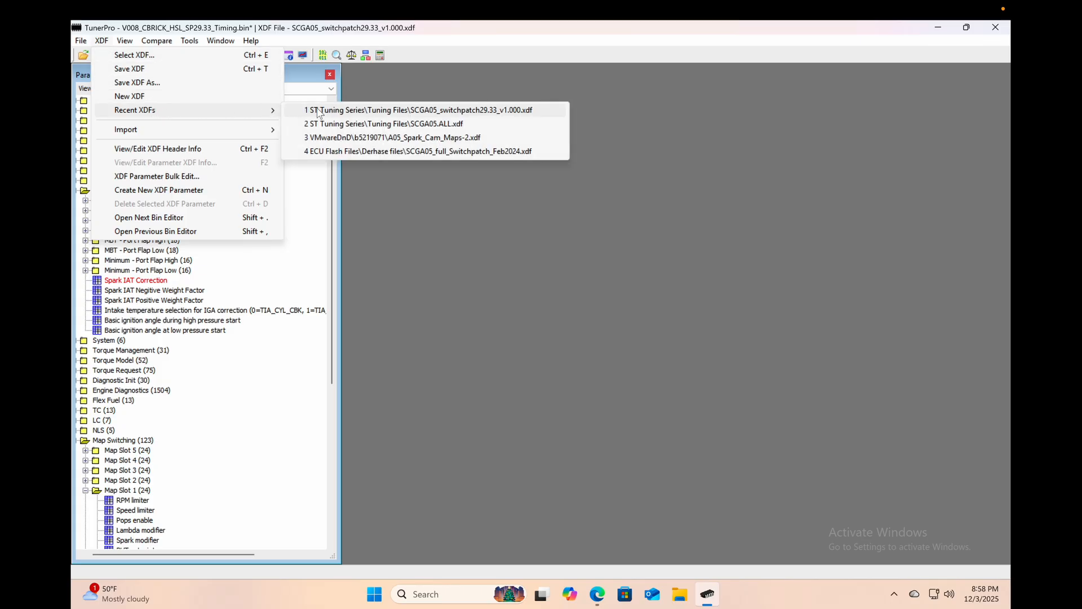
pyautogui.click(441, 124)
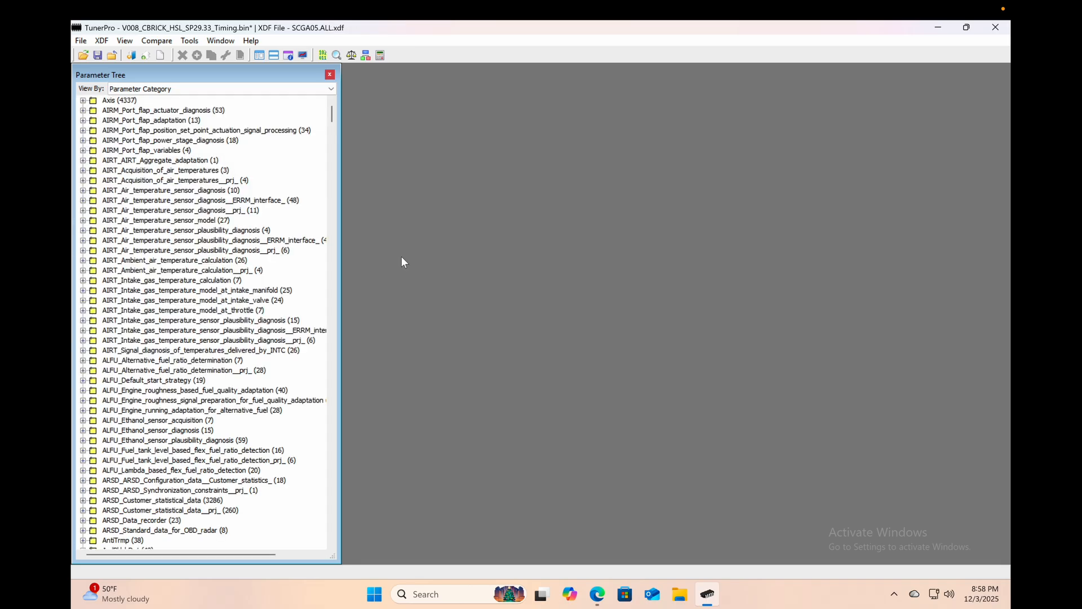
# Search parameter titles for "ron detection" and open the maximum and minimum ambient temperature tables for RON detection.
pyautogui.hotkey('ctrl', 'f')
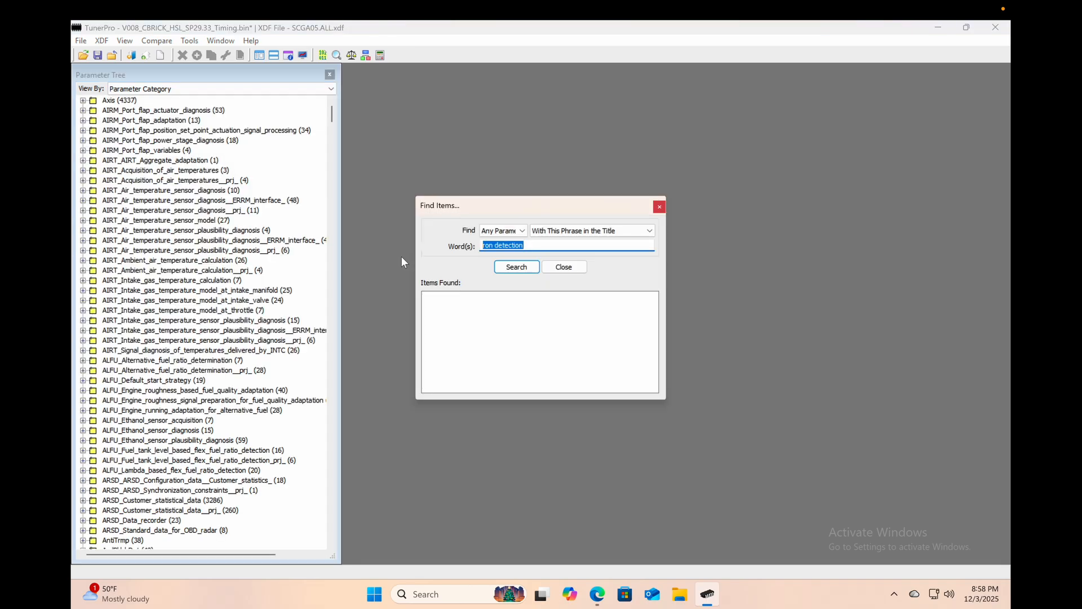
pyautogui.click(530, 270)
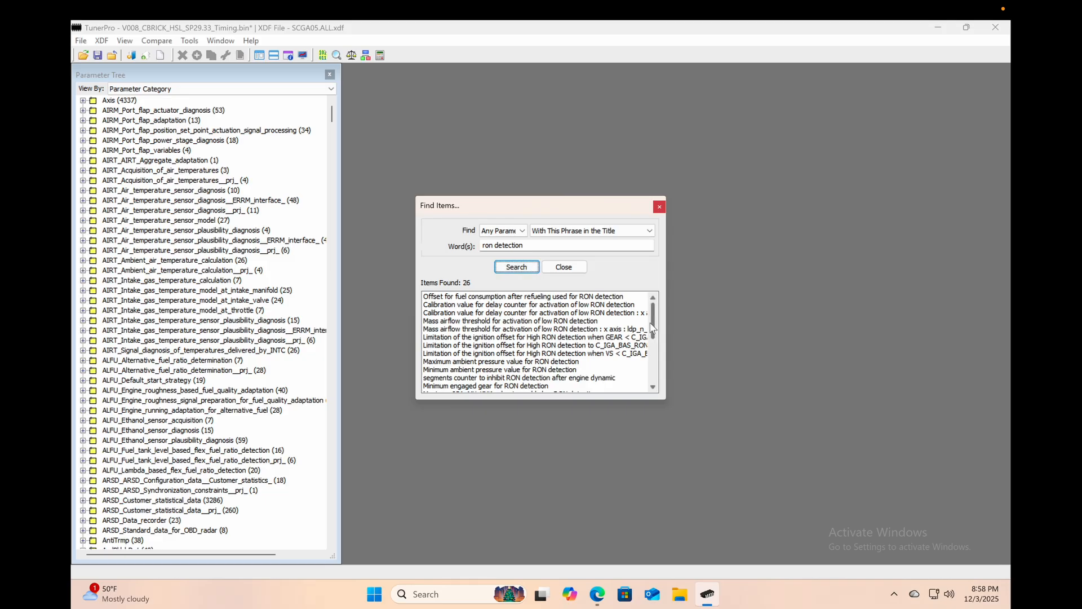
pyautogui.moveTo(654, 326); pyautogui.dragTo(654, 352)
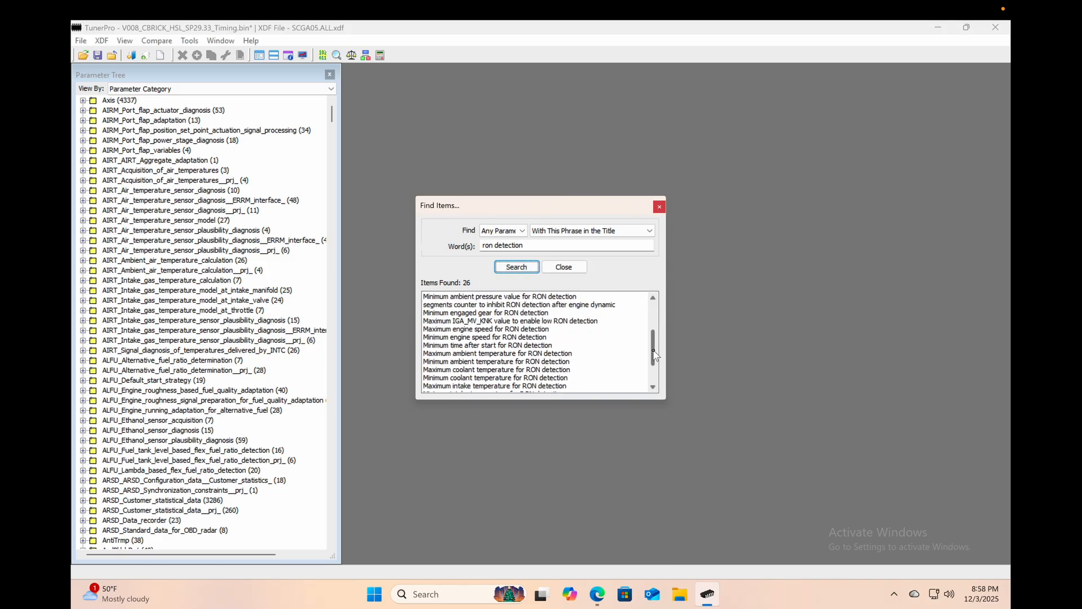
pyautogui.click(538, 356)
pyautogui.doubleClick(538, 356)
pyautogui.doubleClick(539, 362)
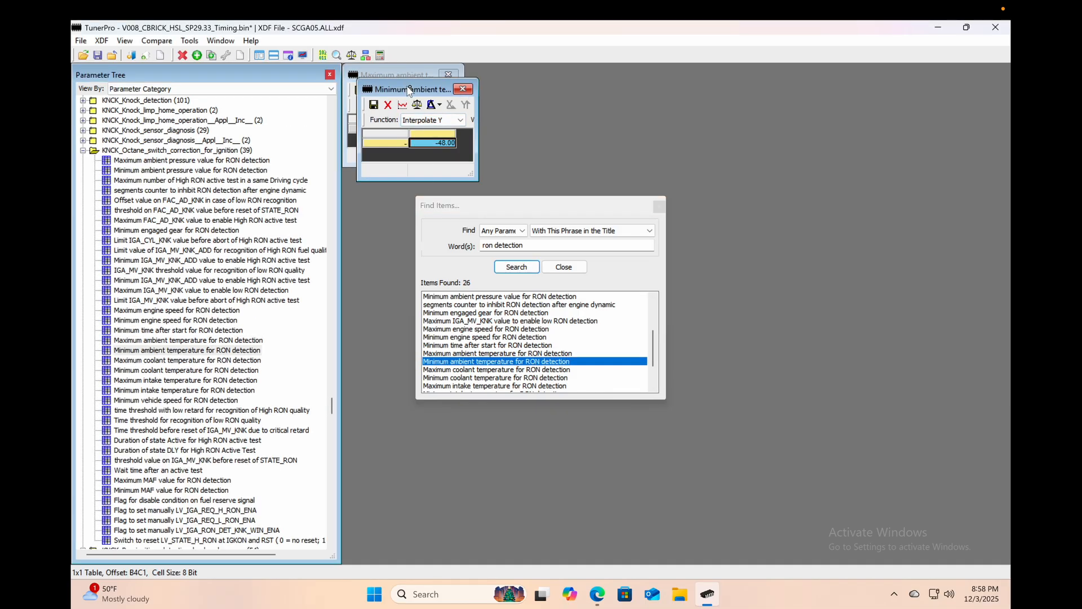
# Separate the two ambient temperature tables, close the search, and widen the maximum table to show its full title.
pyautogui.moveTo(409, 91); pyautogui.dragTo(408, 154)
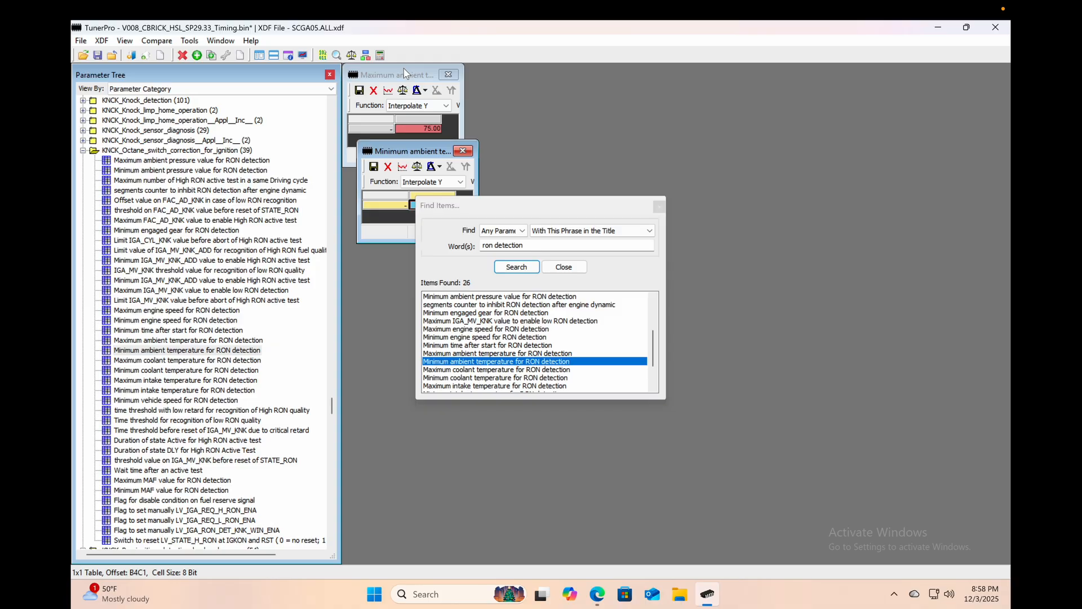
pyautogui.moveTo(404, 70); pyautogui.dragTo(594, 99)
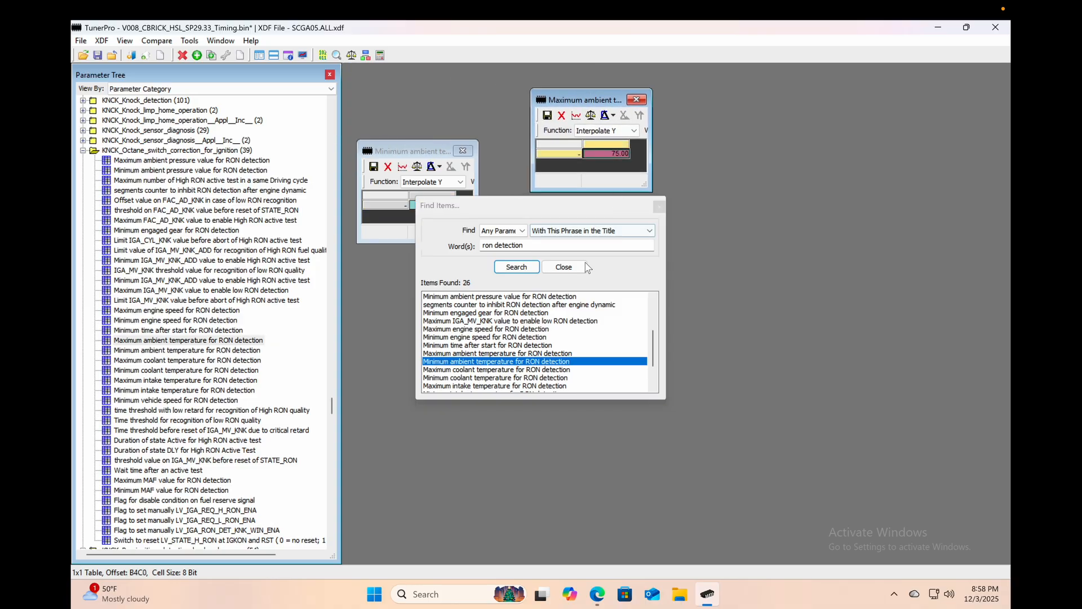
pyautogui.click(564, 266)
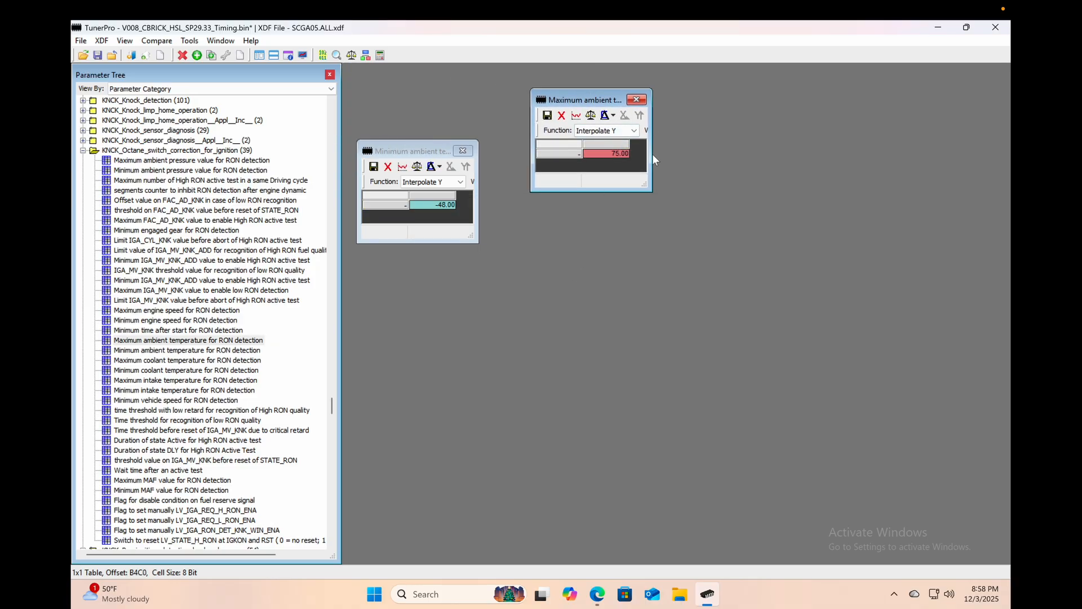
pyautogui.moveTo(652, 154); pyautogui.dragTo(761, 161)
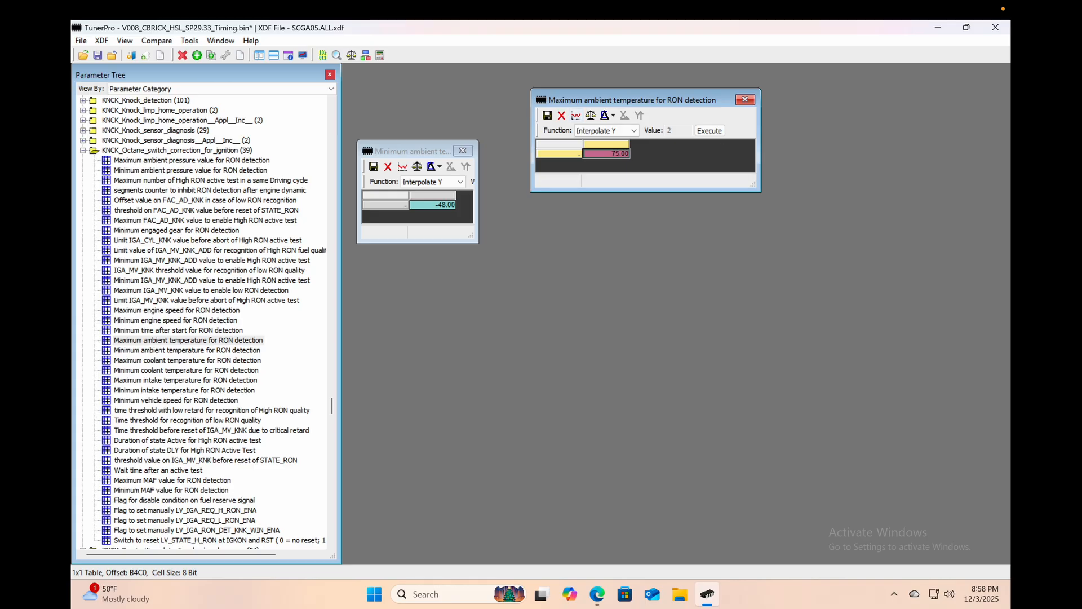
# Check the allowed value range in the XDF parameter info of Maximum ambient temperature for RON detection.
pyautogui.click(101, 41)
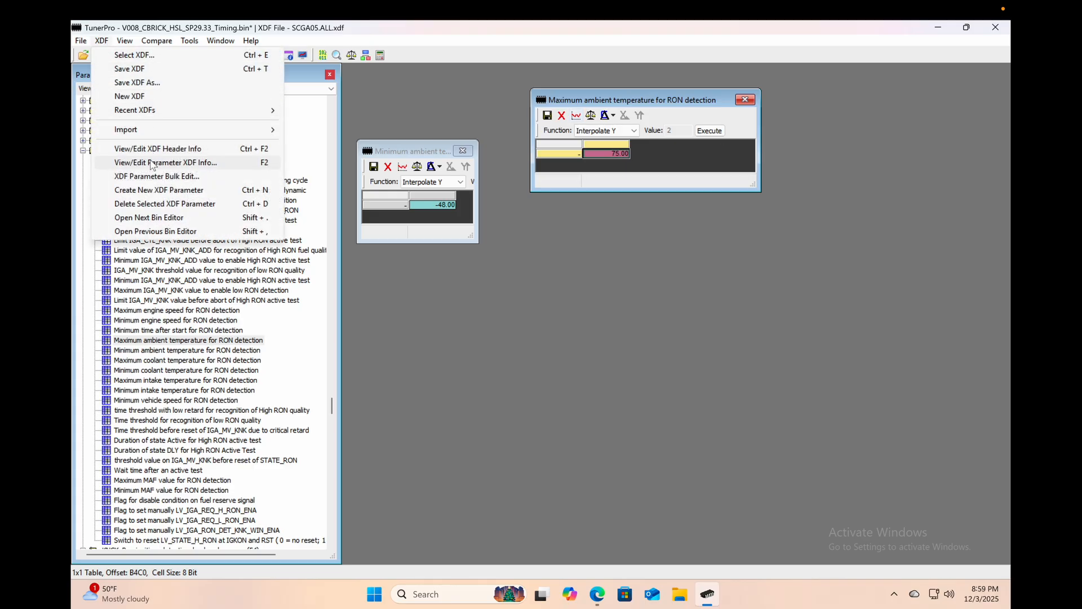
pyautogui.click(164, 163)
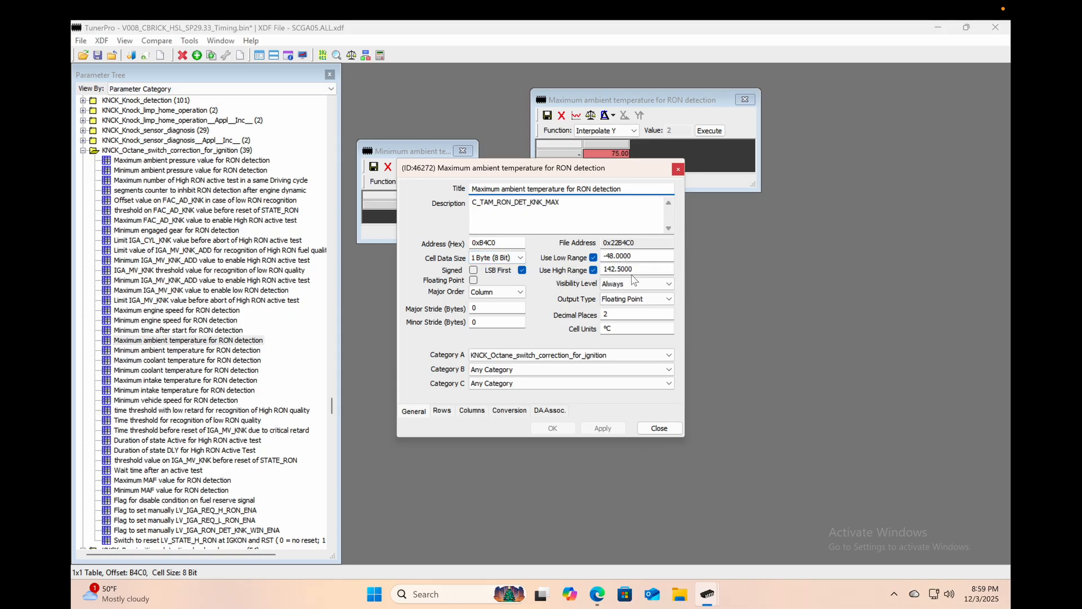
pyautogui.click(666, 430)
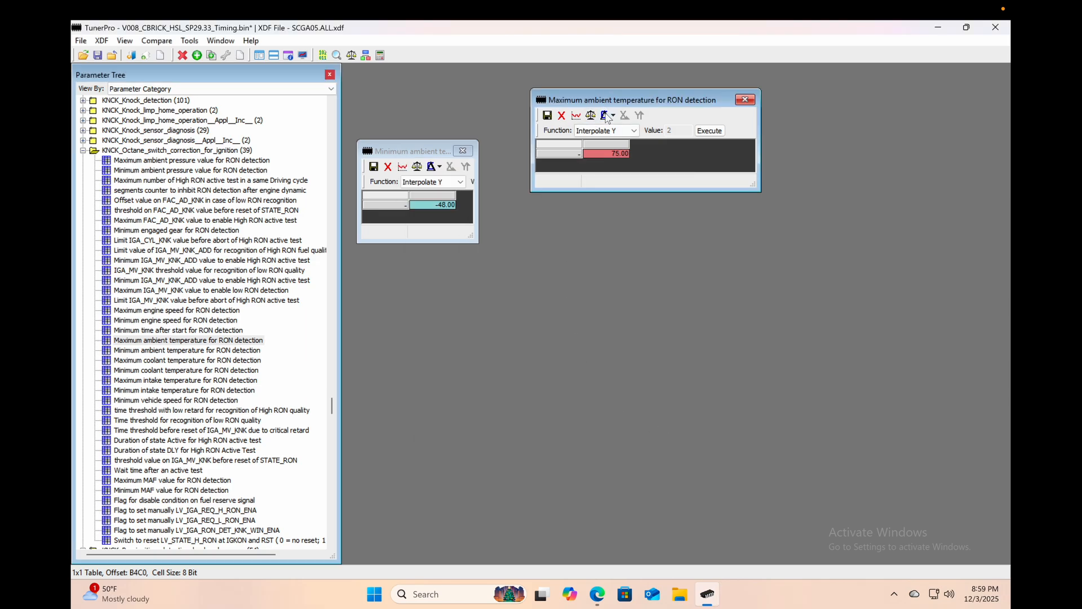
# Set the maximum ambient temperature for RON detection to 141 and the minimum to 140, and save both tables.
pyautogui.click(620, 154)
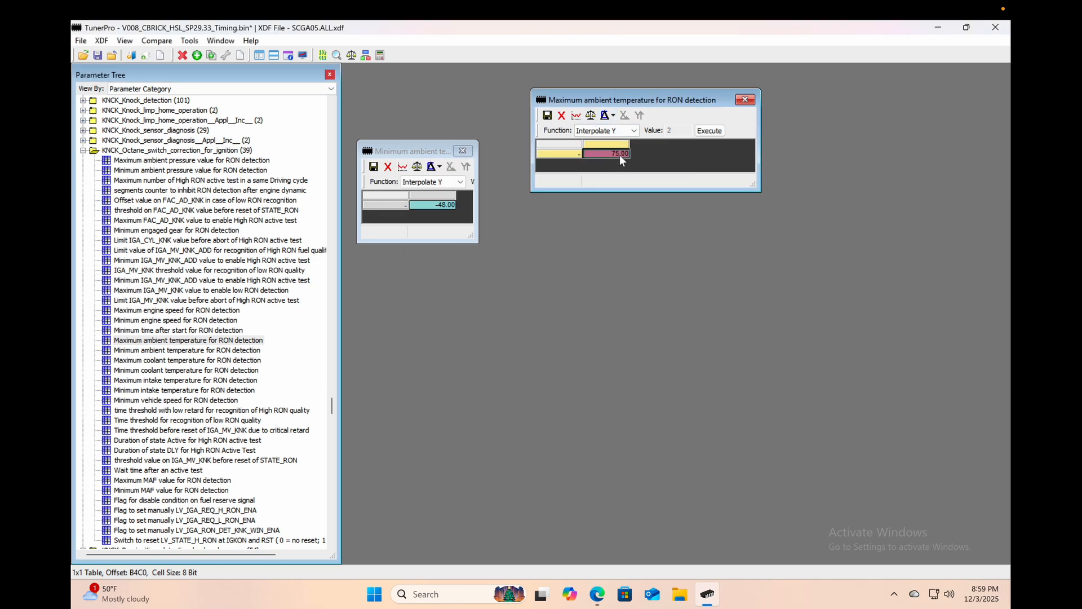
pyautogui.write('141')
pyautogui.press('Return')
pyautogui.click(430, 205)
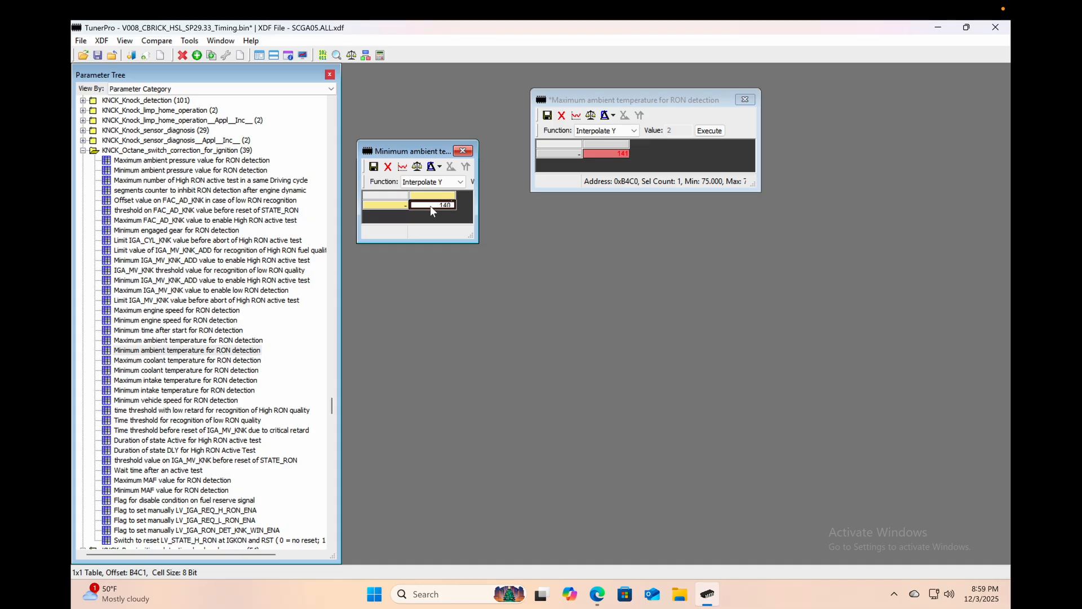
pyautogui.press('Return')
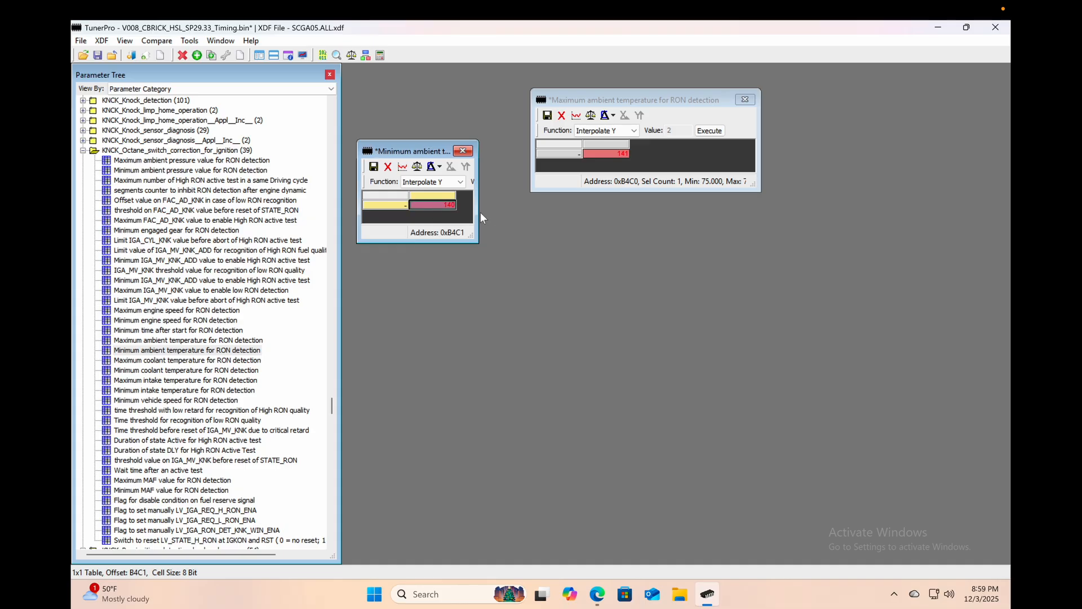
pyautogui.moveTo(477, 213); pyautogui.dragTo(521, 219)
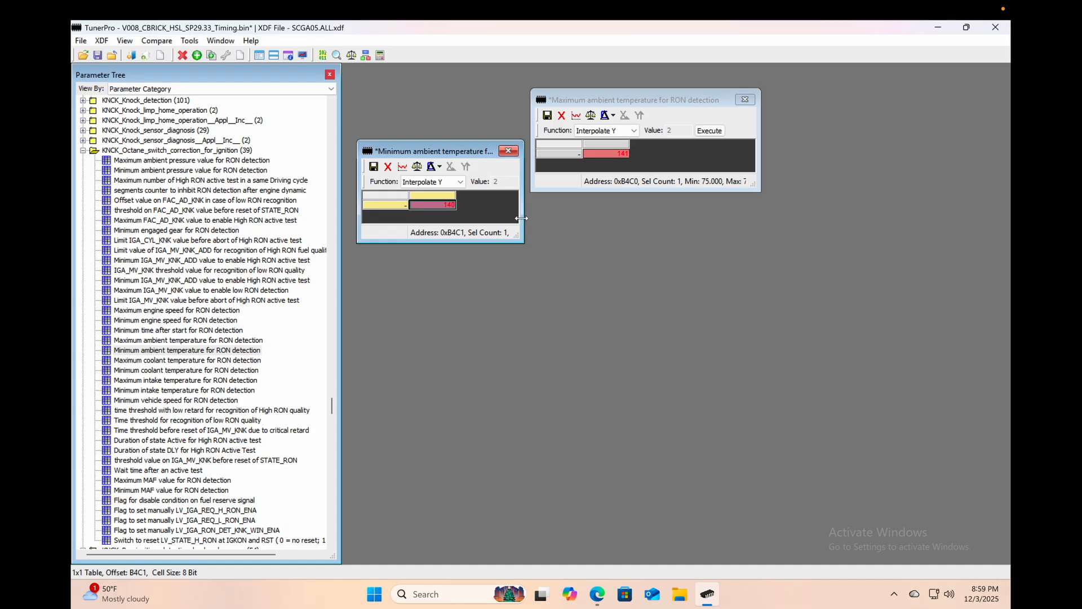
pyautogui.click(374, 167)
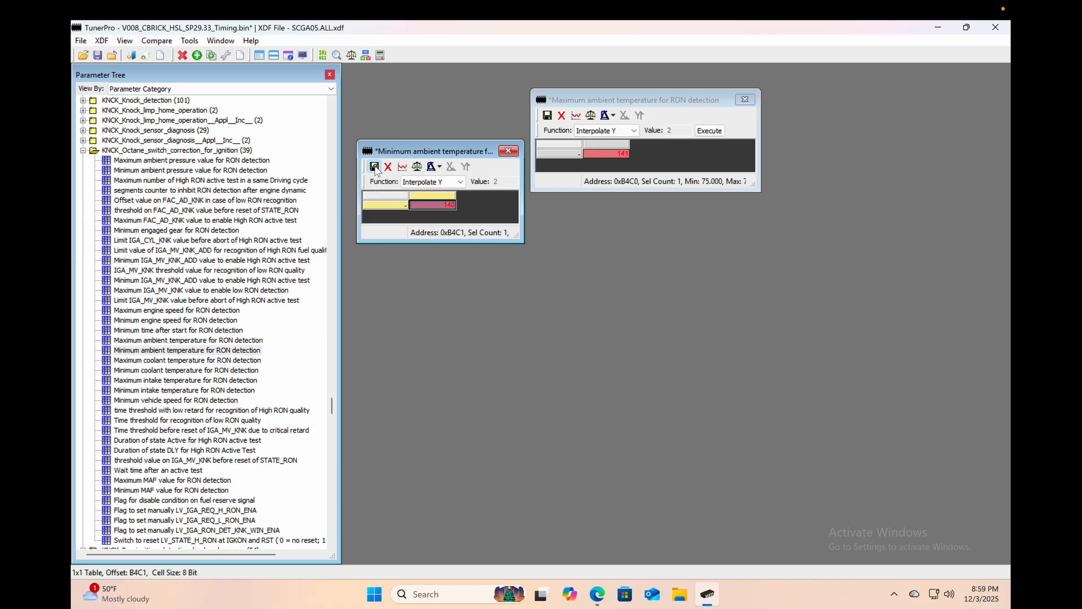
pyautogui.click(548, 116)
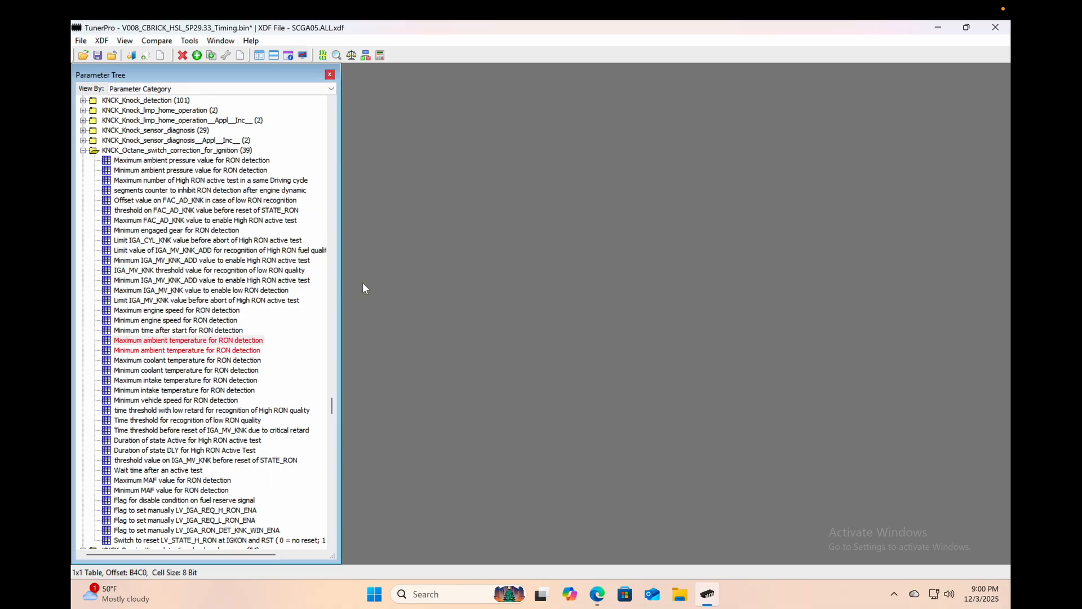
# Collapse the KNCK_Octane_switch_correction_for_ignition category and save the bin file.
pyautogui.doubleClick(175, 150)
pyautogui.scroll(2, 176, 246)
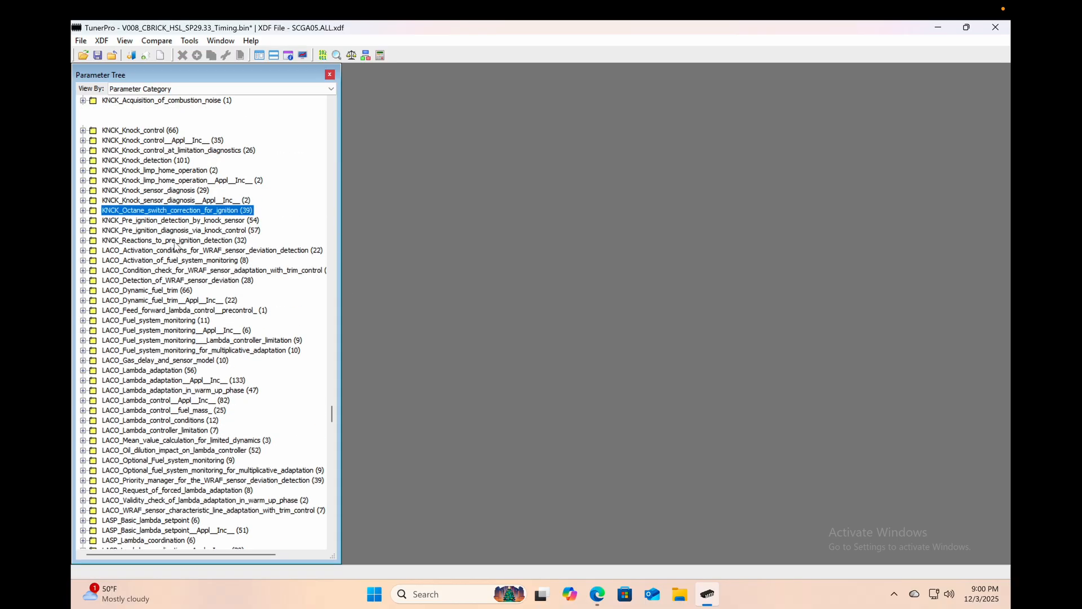
pyautogui.scroll(20, 175, 246)
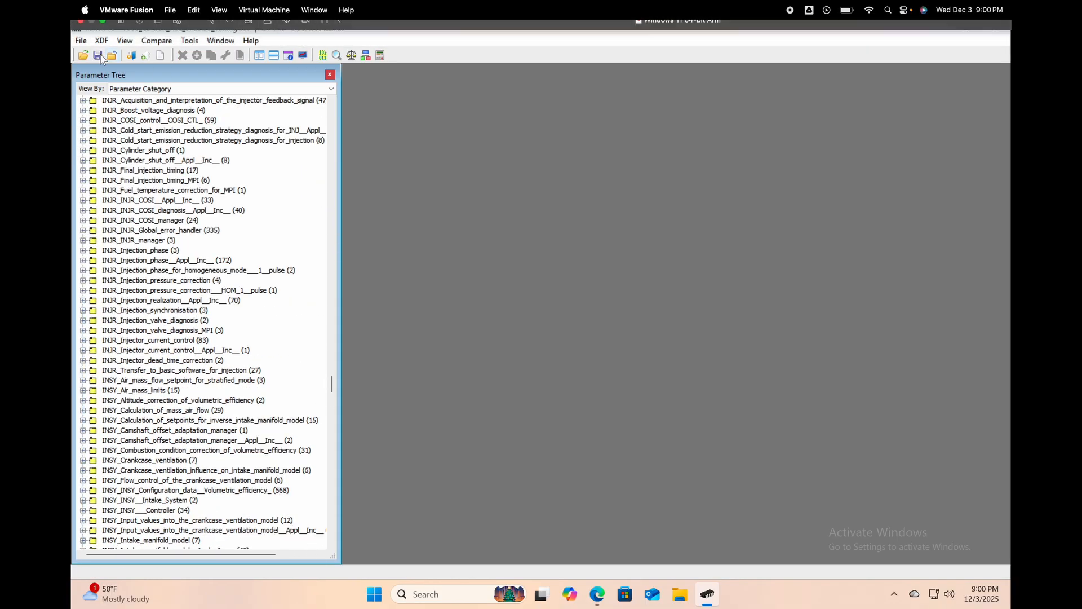
pyautogui.click(99, 55)
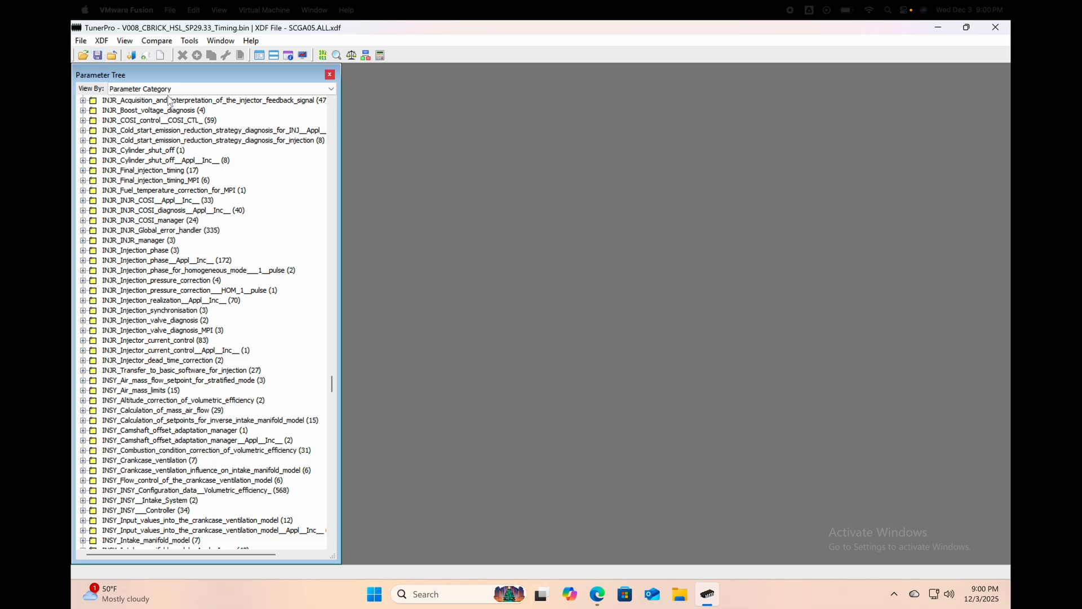